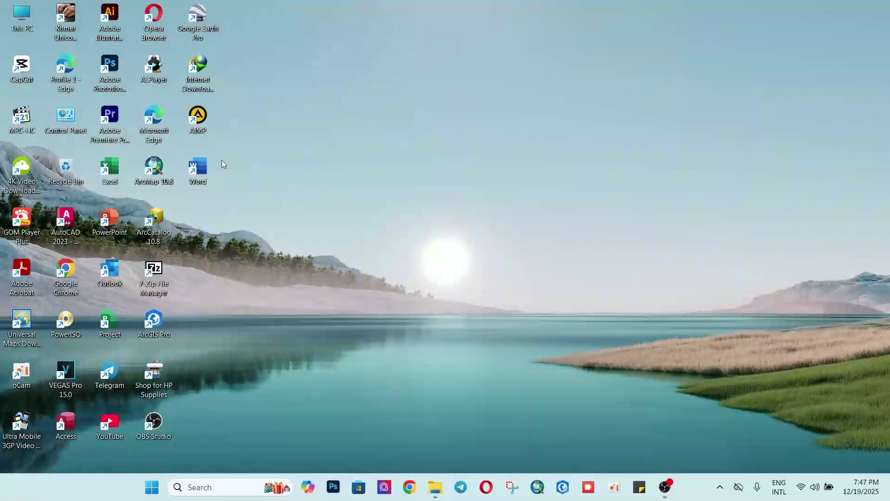
# - Launch Word from the Windows search and create a blank document
pyautogui.click(214, 485)
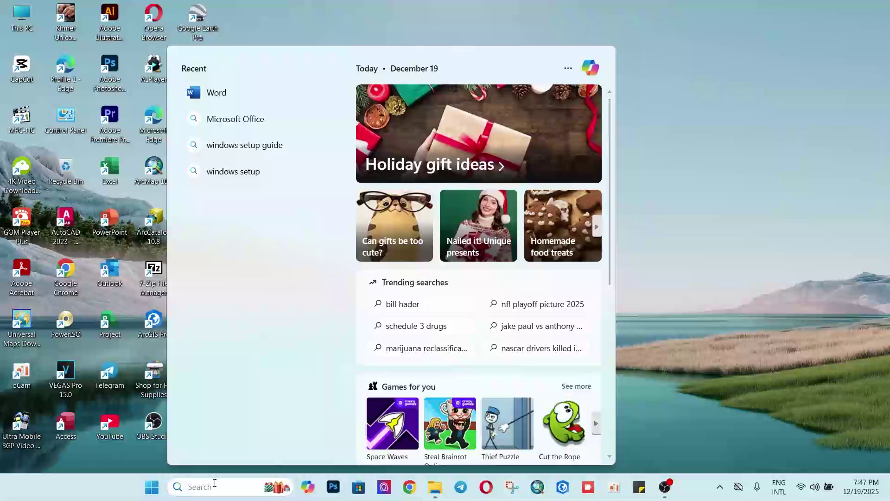
pyautogui.write('word')
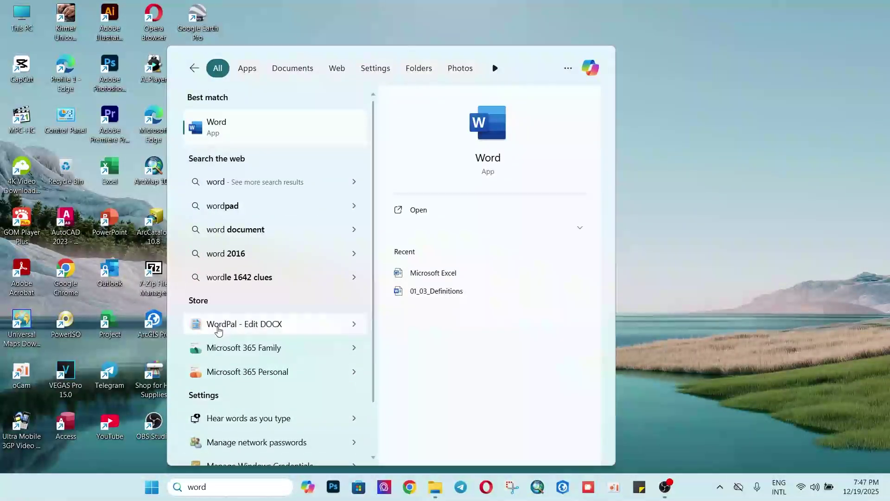
pyautogui.click(237, 132)
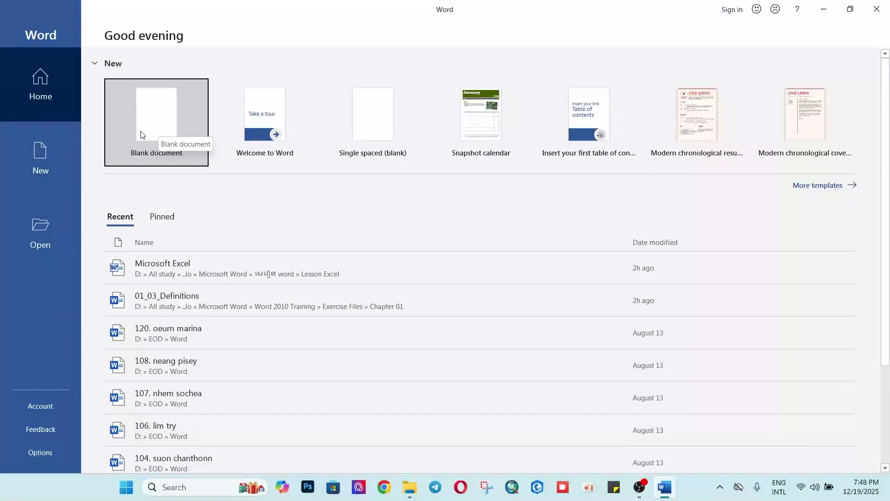
pyautogui.click(162, 124)
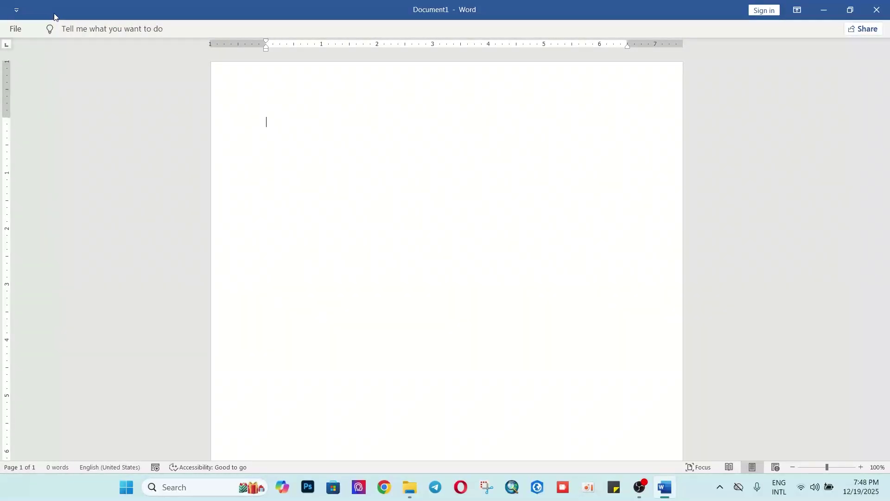
# - Add the New, Open, Save, Undo and Redo commands to the Quick Access Toolbar
pyautogui.click(17, 12)
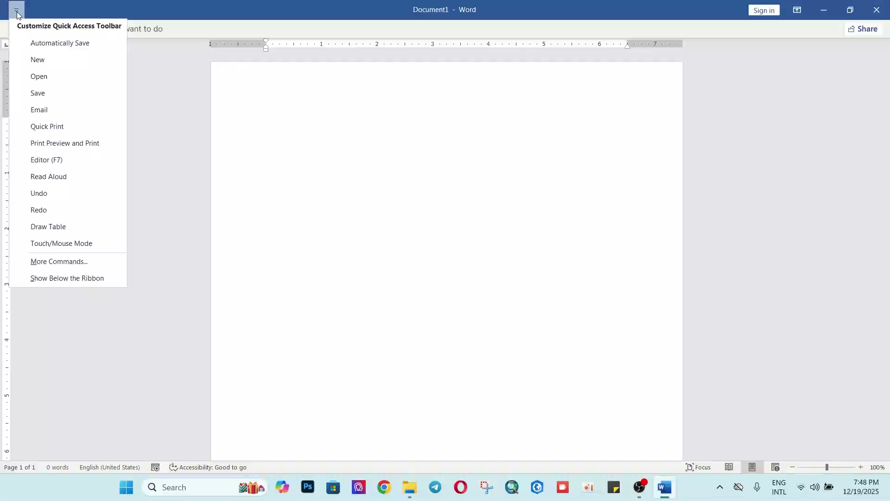
pyautogui.click(19, 67)
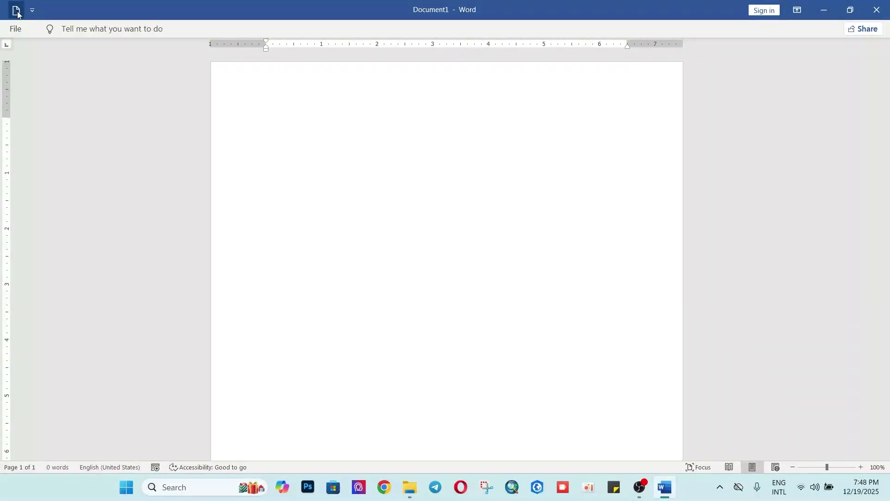
pyautogui.click(33, 12)
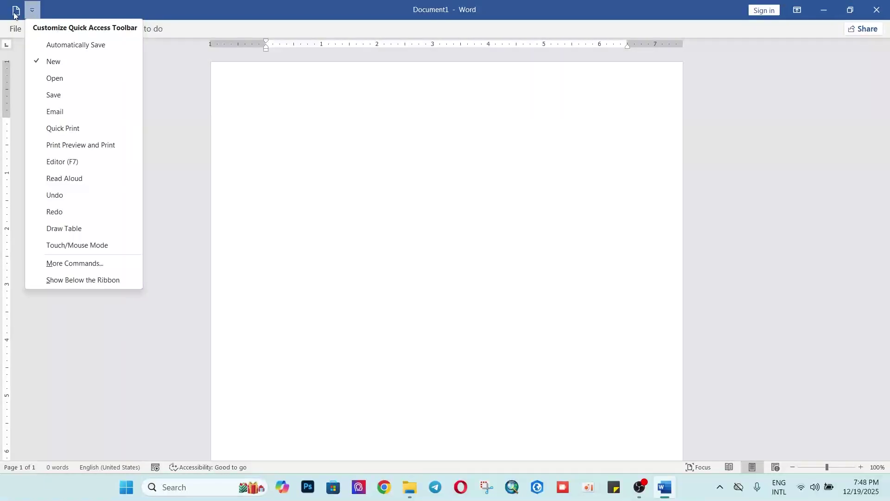
pyautogui.click(35, 82)
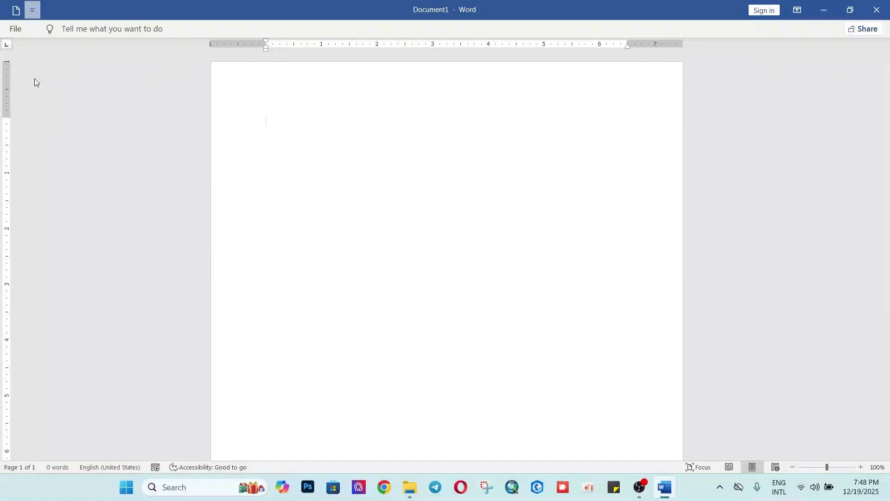
pyautogui.click(47, 11)
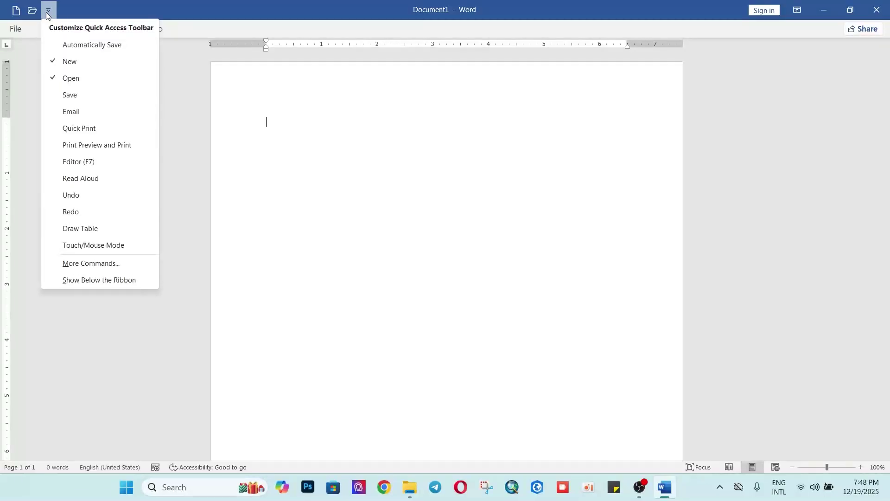
pyautogui.click(57, 96)
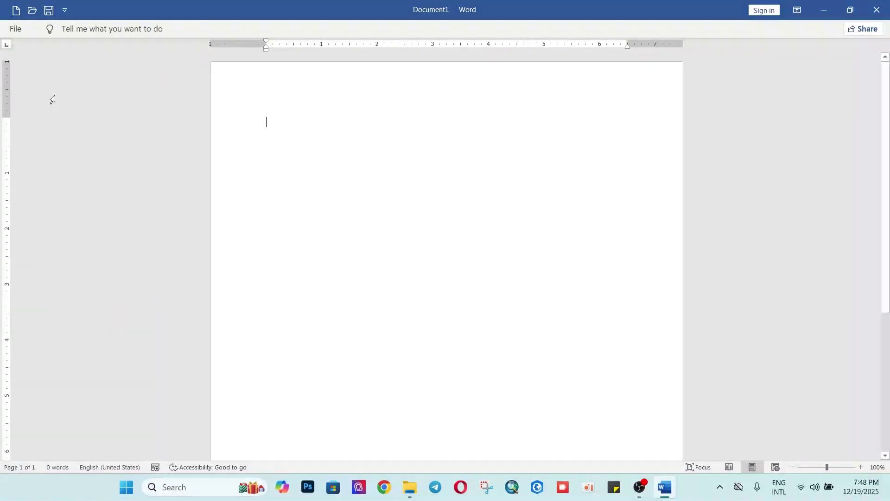
pyautogui.click(65, 10)
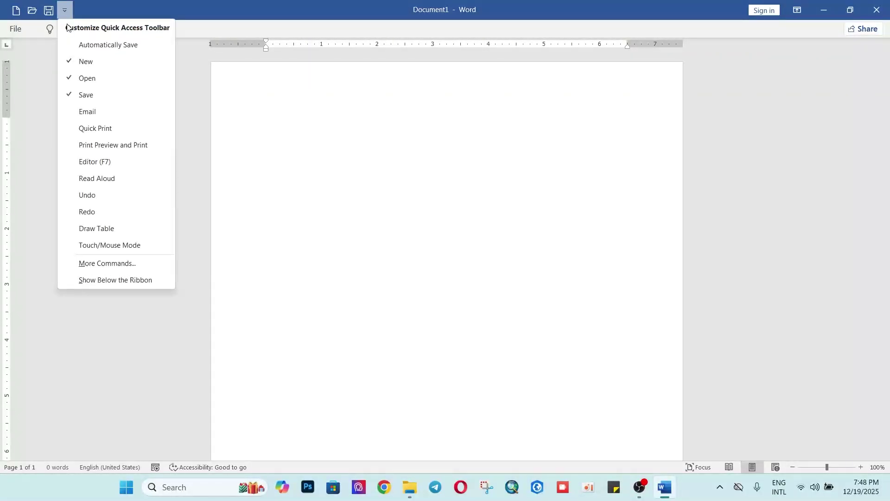
pyautogui.click(73, 196)
pyautogui.click(87, 12)
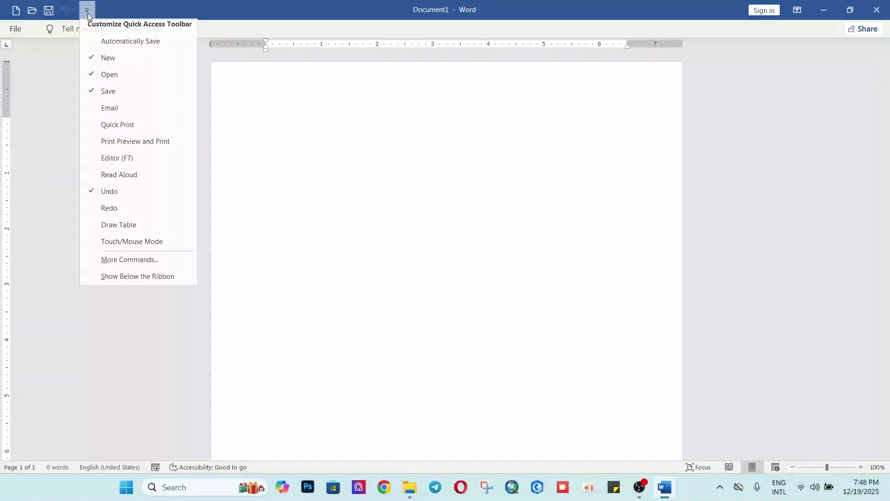
pyautogui.click(93, 210)
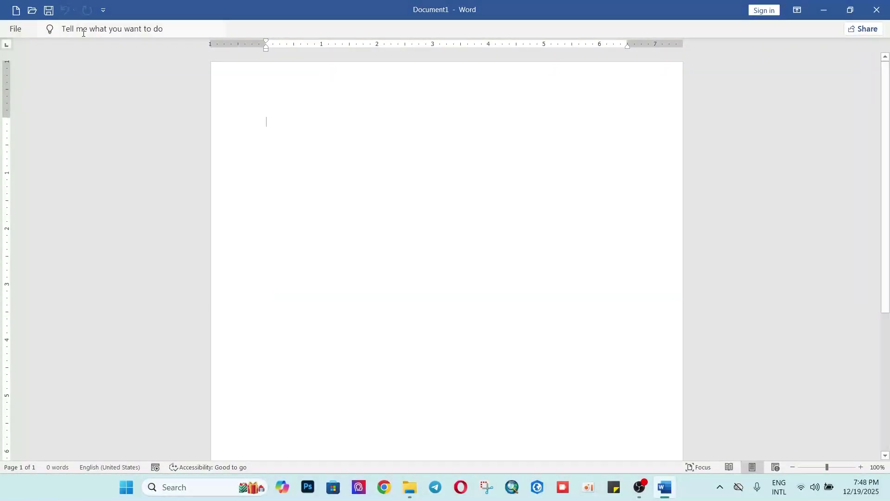
# - Add the Email, Quick Print, and Print Preview and Print commands to the Quick Access Toolbar
pyautogui.click(103, 9)
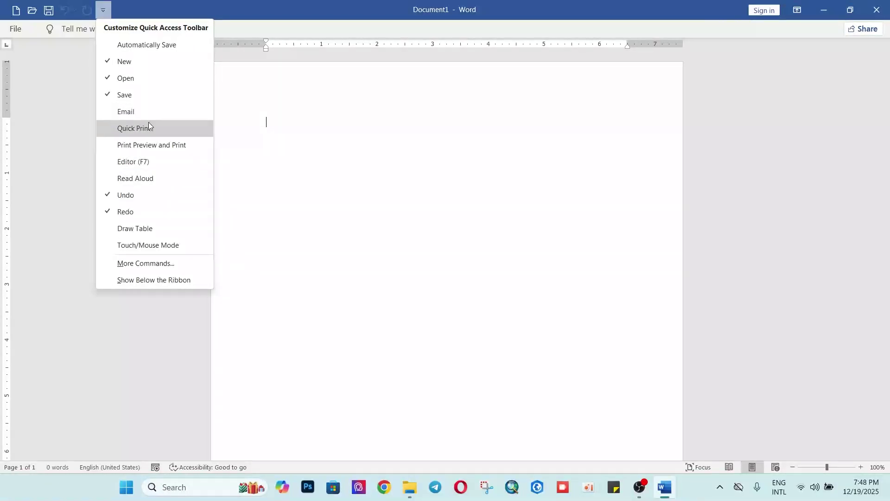
pyautogui.click(112, 115)
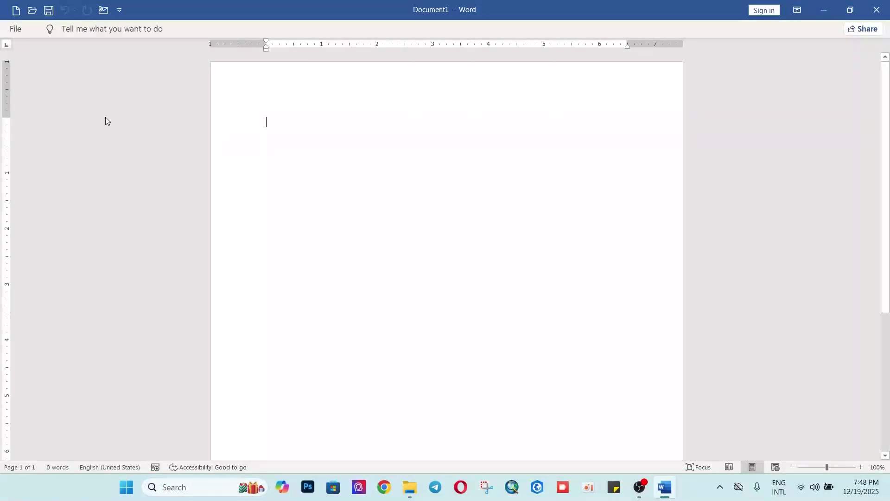
pyautogui.click(119, 10)
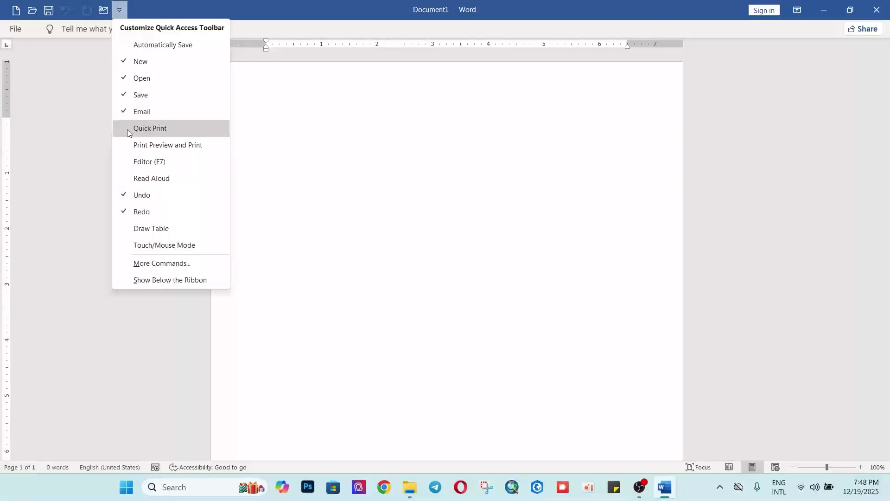
pyautogui.click(126, 127)
pyautogui.click(134, 10)
pyautogui.click(140, 144)
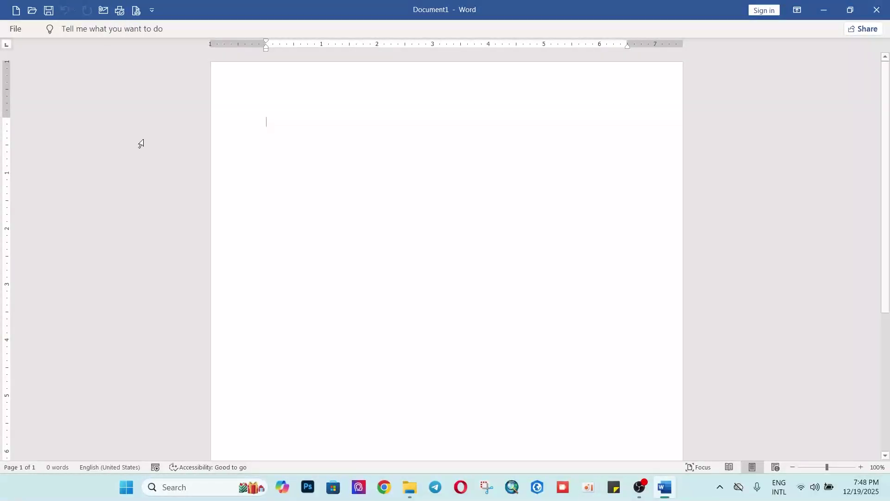
# - Remove Quick Print, Print Preview and Print, and Email from the Quick Access Toolbar
pyautogui.click(153, 12)
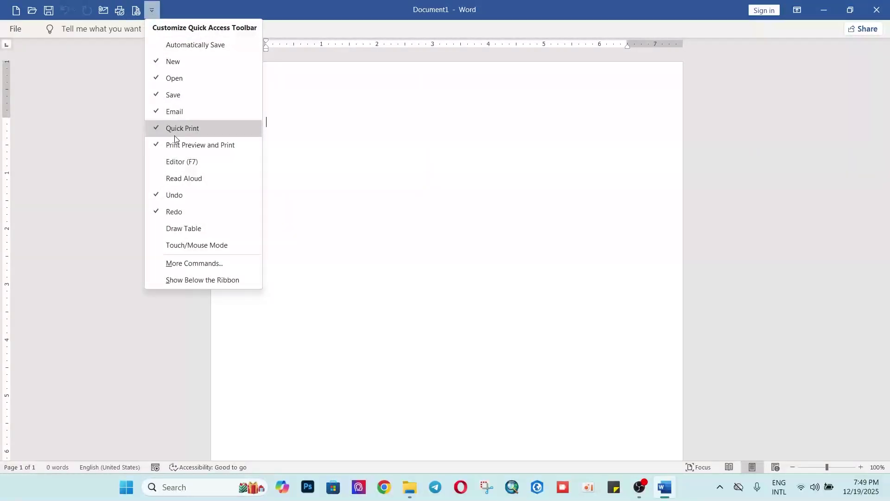
pyautogui.click(165, 131)
pyautogui.click(134, 10)
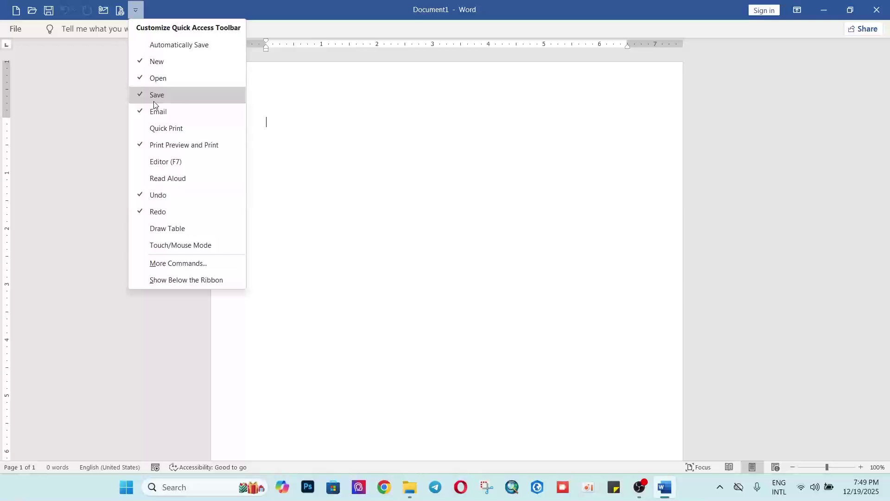
pyautogui.click(143, 145)
pyautogui.click(119, 9)
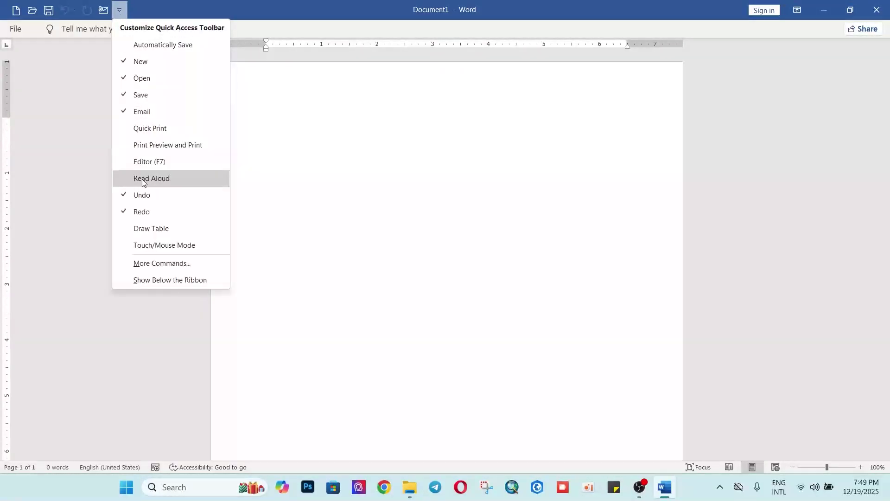
pyautogui.click(133, 113)
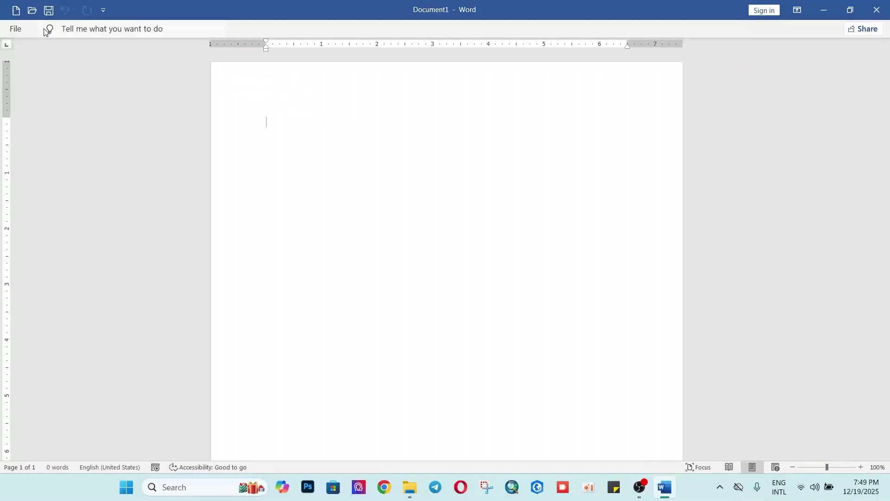
# - In the ribbon customization options, enable the Blog Post, Insert (Blog Post), Outlining, Background Removal, Home, Insert, Draw and Design main tabs
pyautogui.click(16, 30)
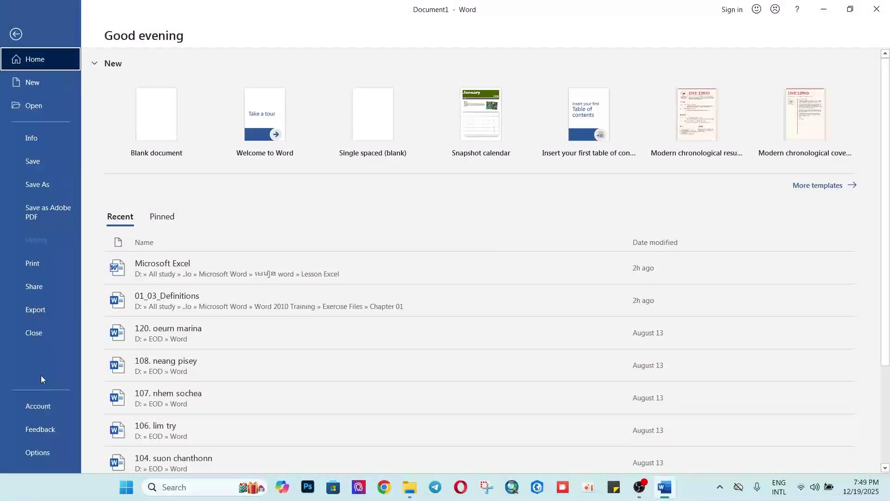
pyautogui.click(37, 455)
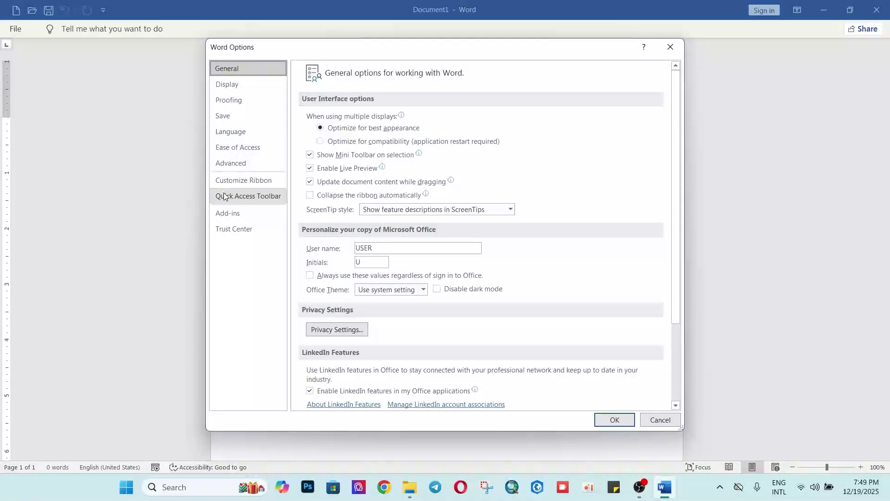
pyautogui.click(258, 182)
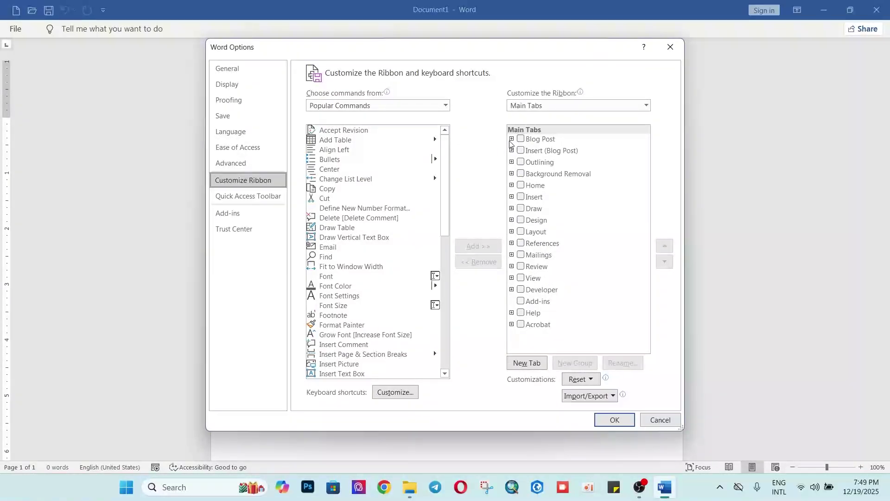
pyautogui.click(520, 139)
pyautogui.click(520, 151)
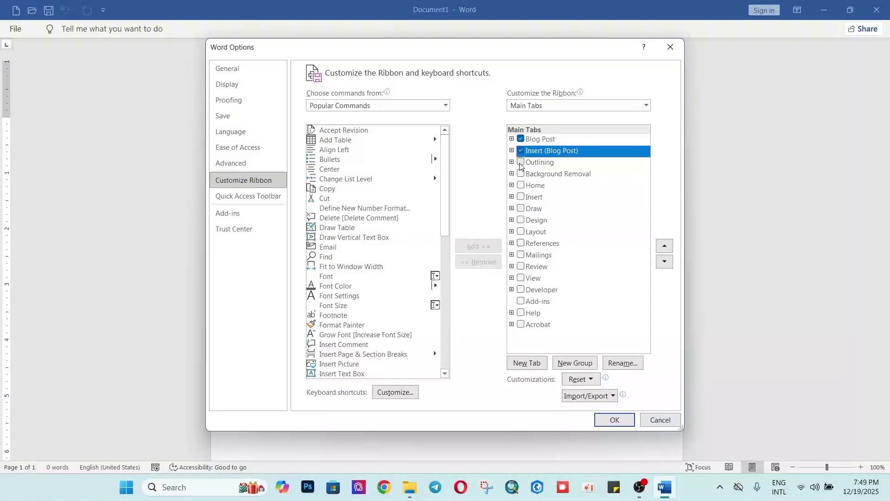
pyautogui.click(520, 162)
pyautogui.click(521, 174)
pyautogui.click(520, 185)
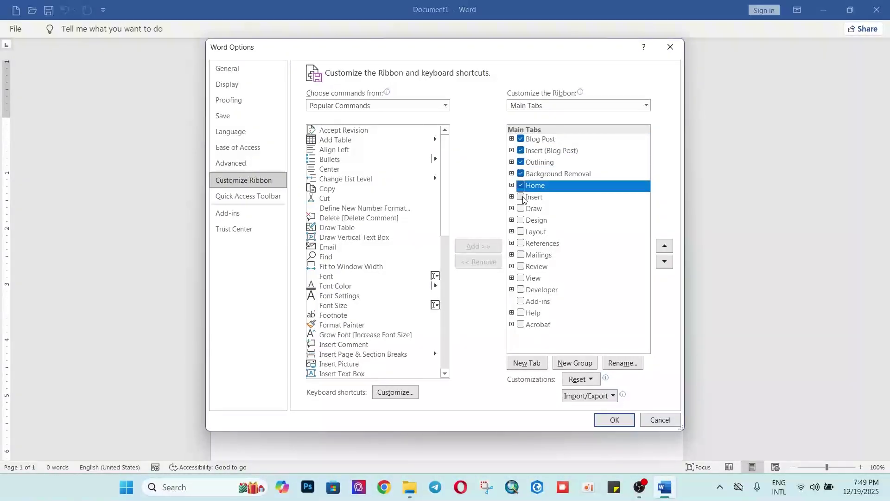
pyautogui.click(521, 197)
pyautogui.click(521, 209)
pyautogui.click(520, 220)
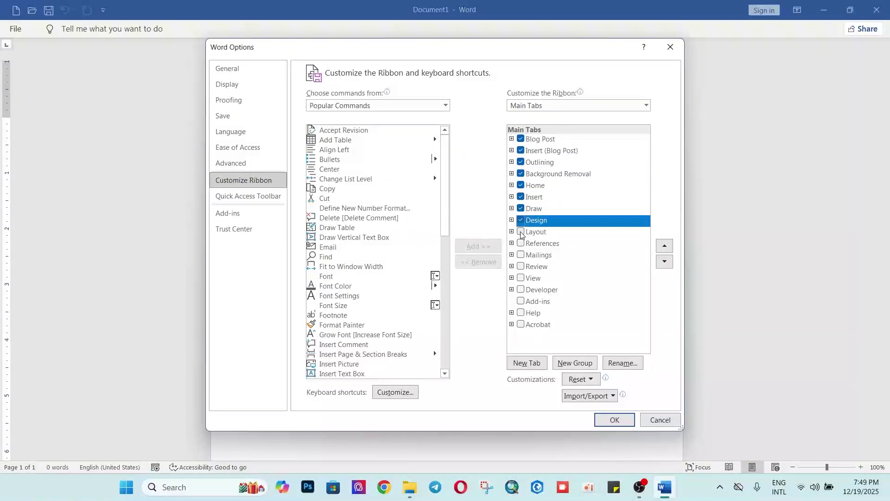
# - Enable the Layout, References, Mailings, Review, View, Developer, Add-ins, Help and Acrobat main tabs and apply the ribbon customization
pyautogui.click(520, 231)
pyautogui.click(521, 244)
pyautogui.click(520, 255)
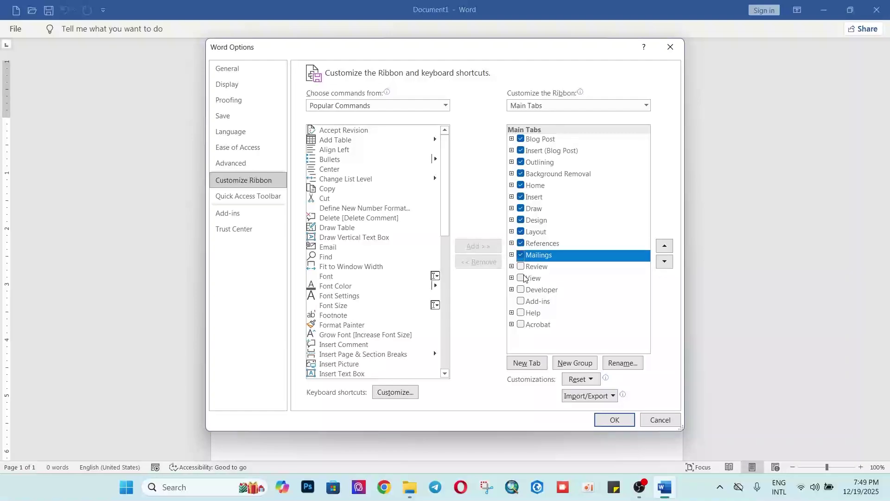
pyautogui.click(520, 268)
pyautogui.click(519, 276)
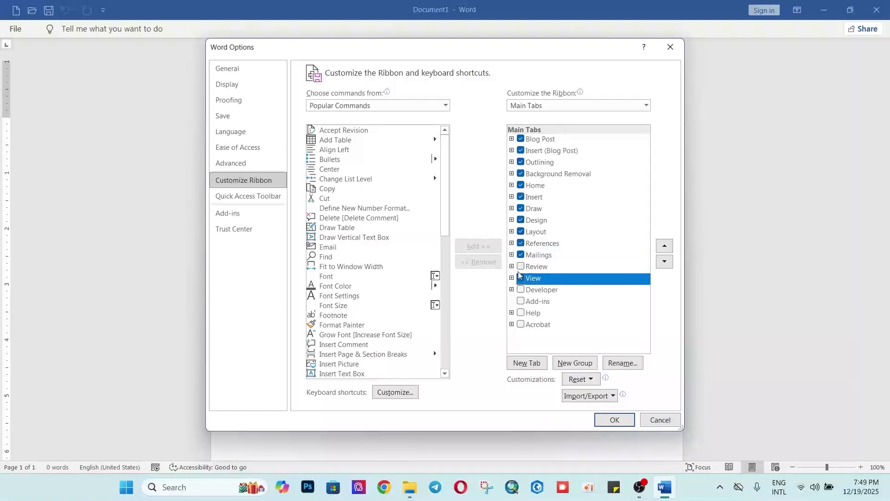
pyautogui.click(521, 278)
pyautogui.click(521, 266)
pyautogui.click(521, 290)
pyautogui.click(521, 301)
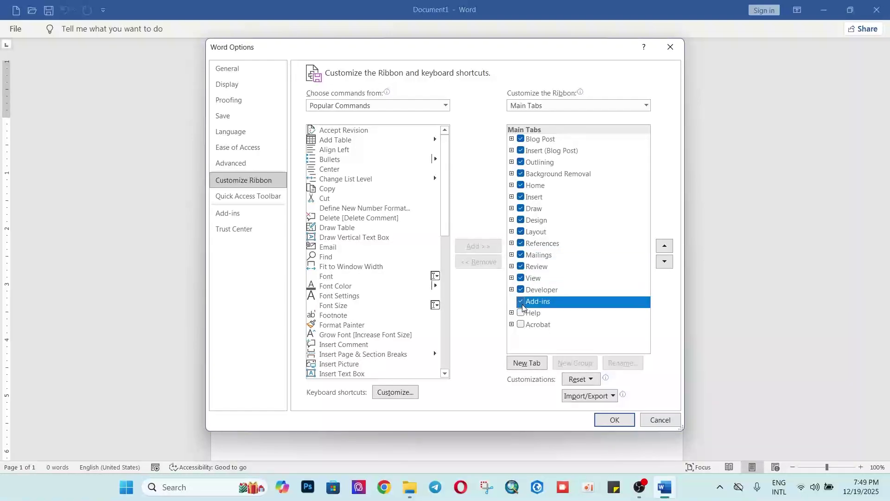
pyautogui.click(521, 313)
pyautogui.click(520, 325)
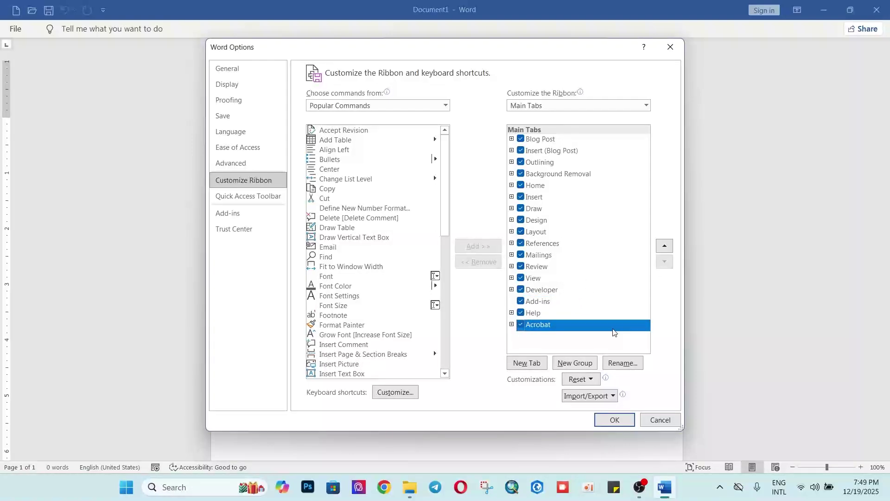
pyautogui.click(615, 419)
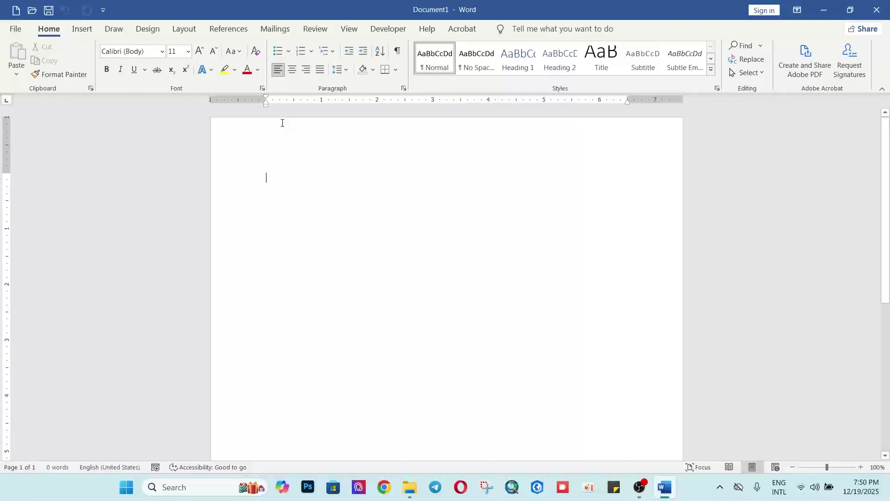
# - Review the Insert, Draw, Design and Layout command sets on the ribbon and return to the Home commands
pyautogui.click(79, 31)
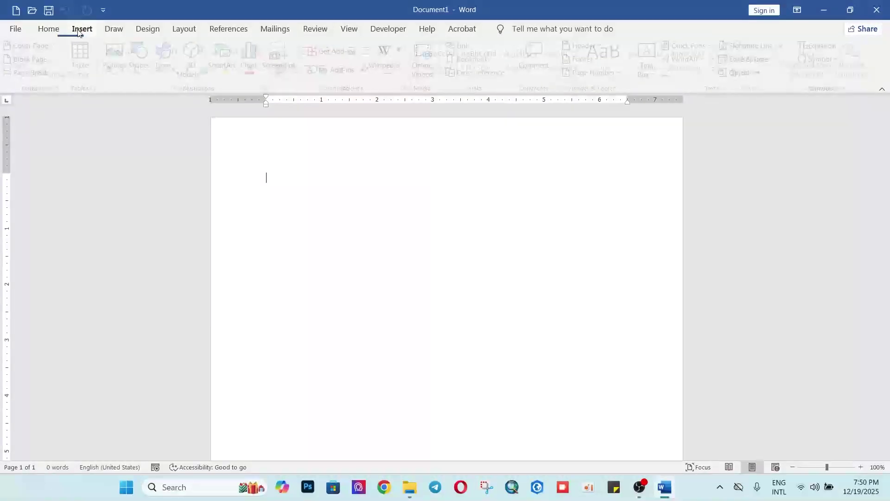
pyautogui.click(113, 28)
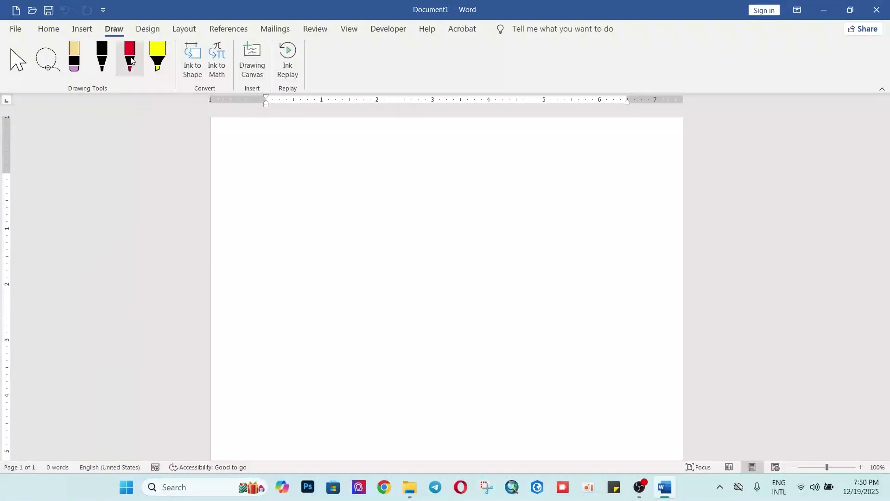
pyautogui.click(148, 29)
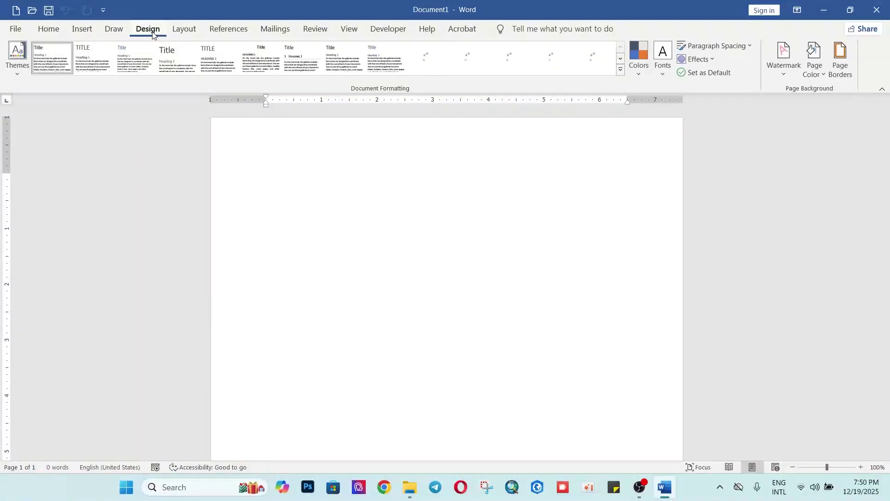
pyautogui.click(190, 33)
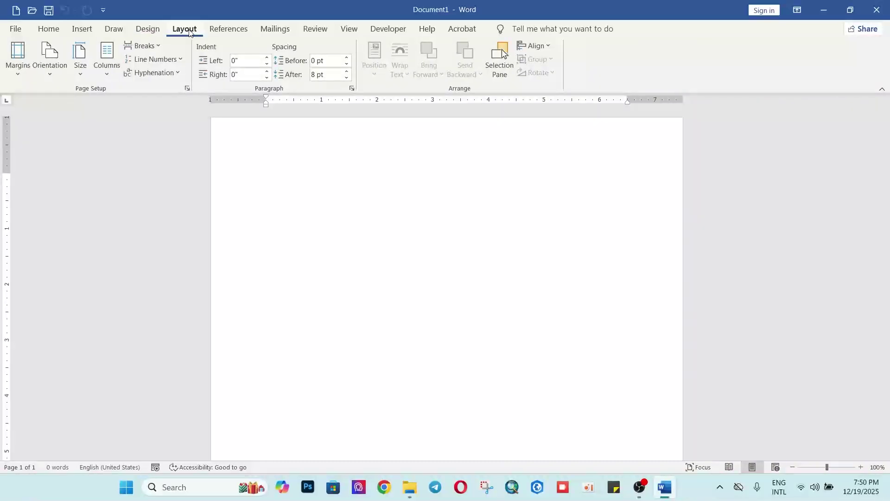
pyautogui.click(50, 30)
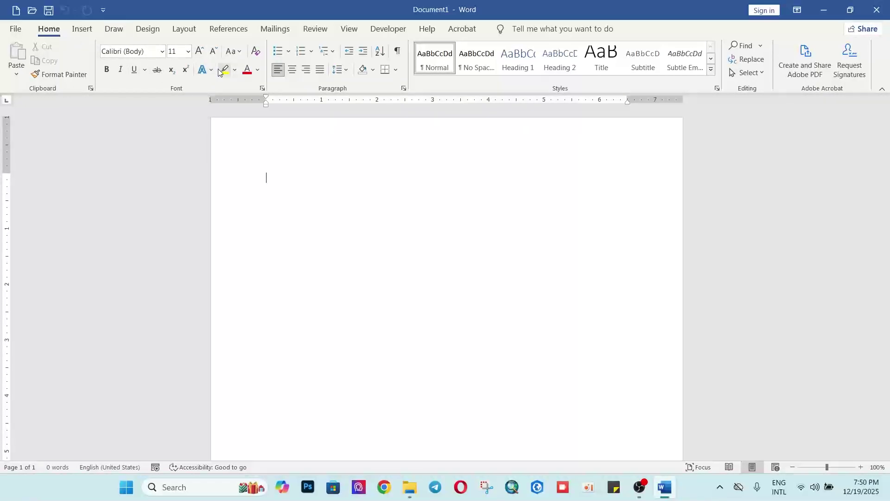
# - Add the Font Color and Text Effects and Typography commands to the Quick Access Toolbar
pyautogui.rightClick(258, 73)
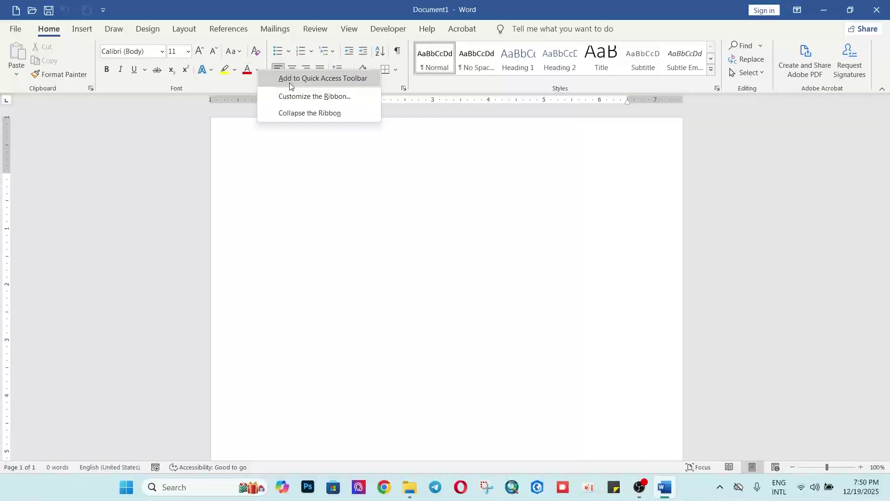
pyautogui.click(349, 79)
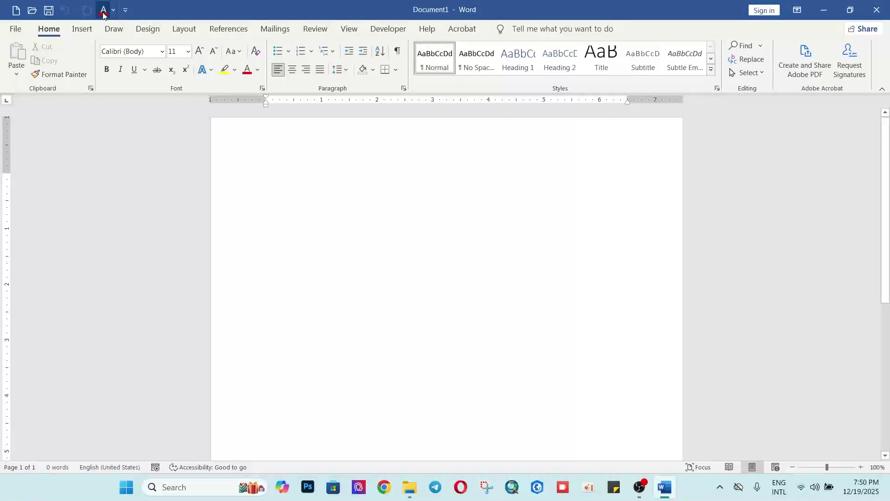
pyautogui.rightClick(204, 71)
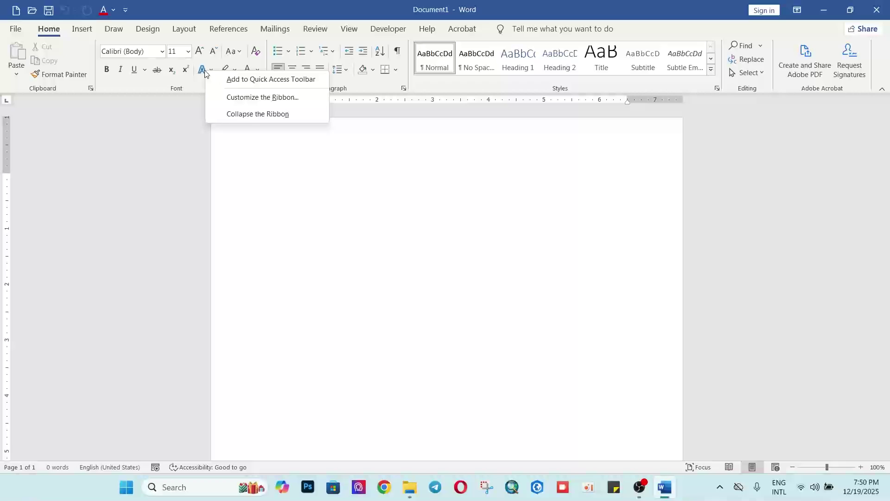
pyautogui.click(237, 80)
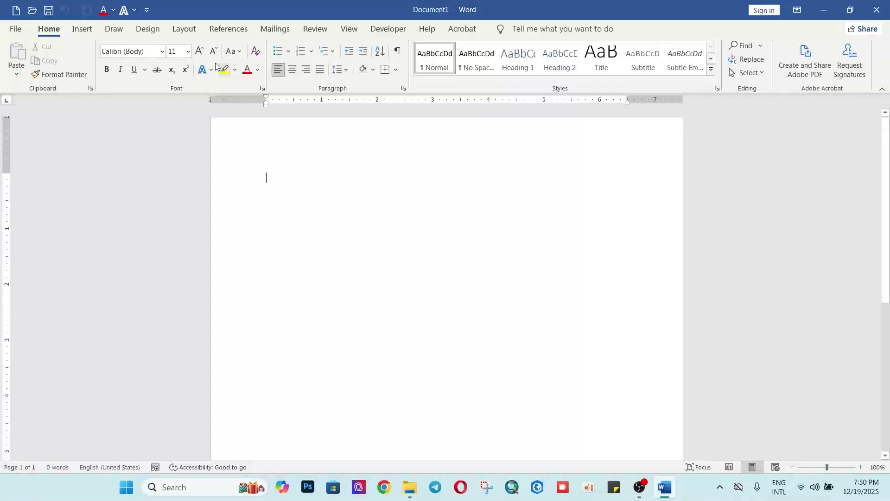
# - Examine the popular commands available for the Quick Access Toolbar in its full customization options, and close the options
pyautogui.click(146, 10)
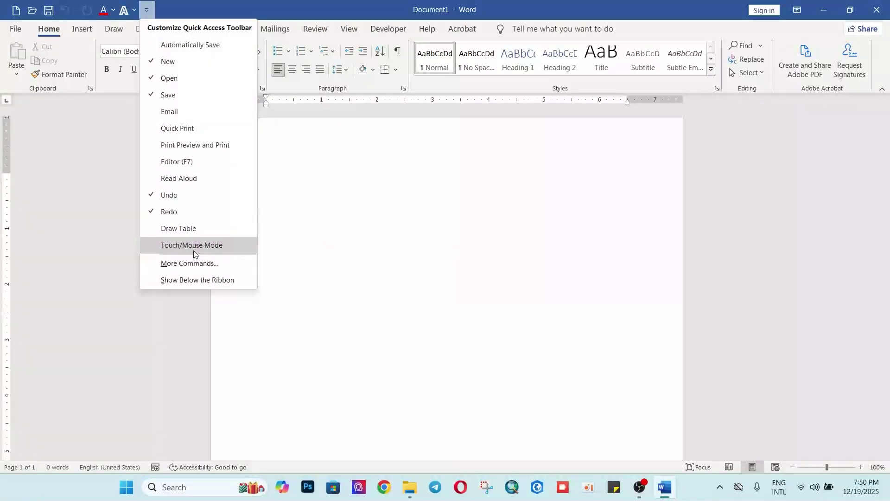
pyautogui.click(188, 263)
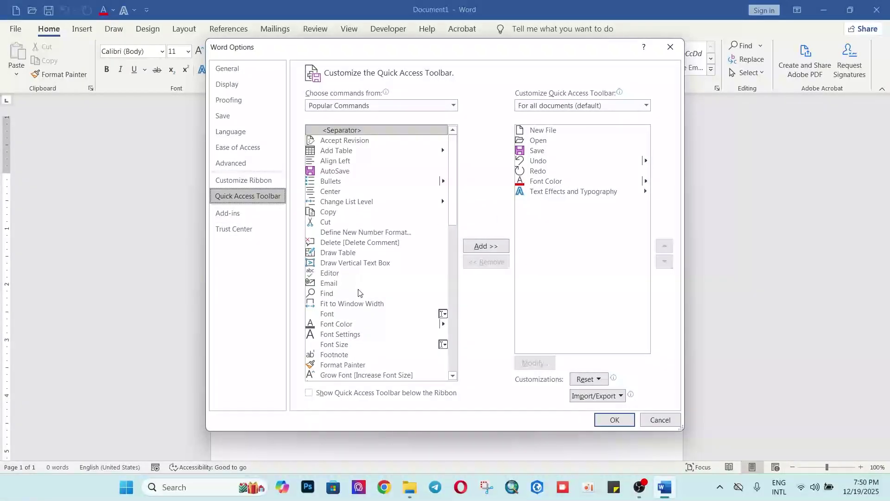
pyautogui.click(330, 318)
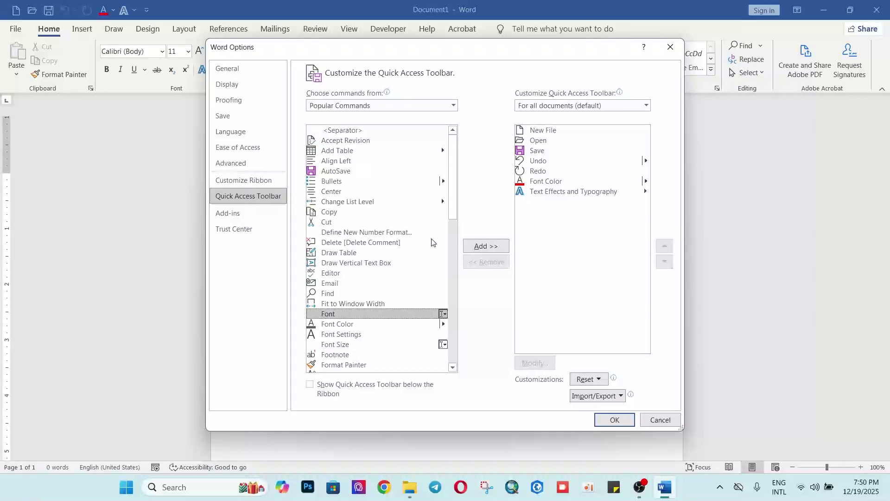
pyautogui.scroll(-7, 350, 301)
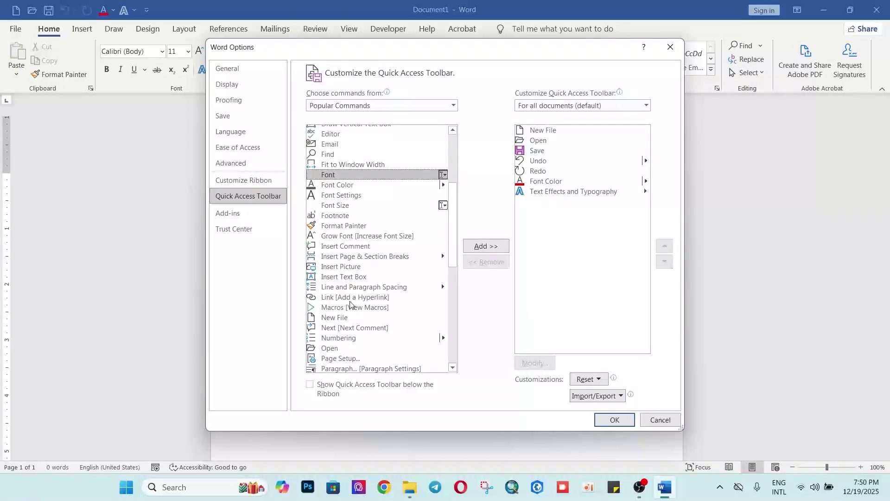
pyautogui.scroll(7, 346, 245)
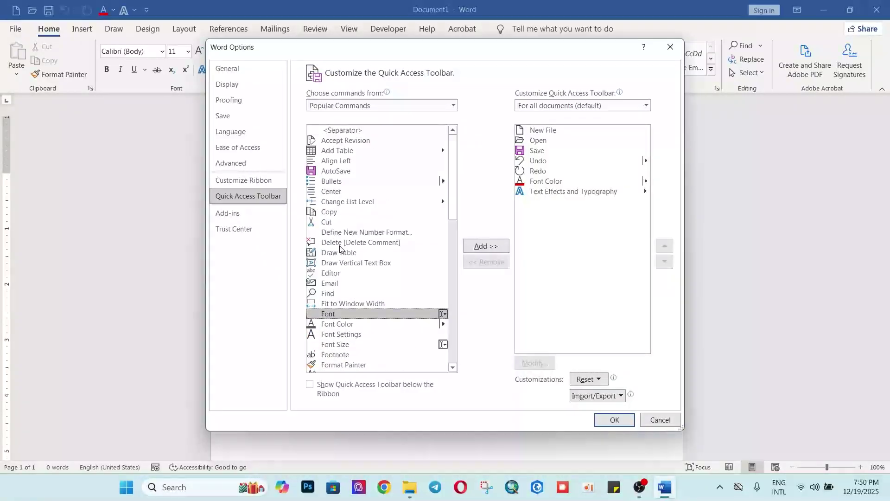
pyautogui.scroll(-4, 380, 268)
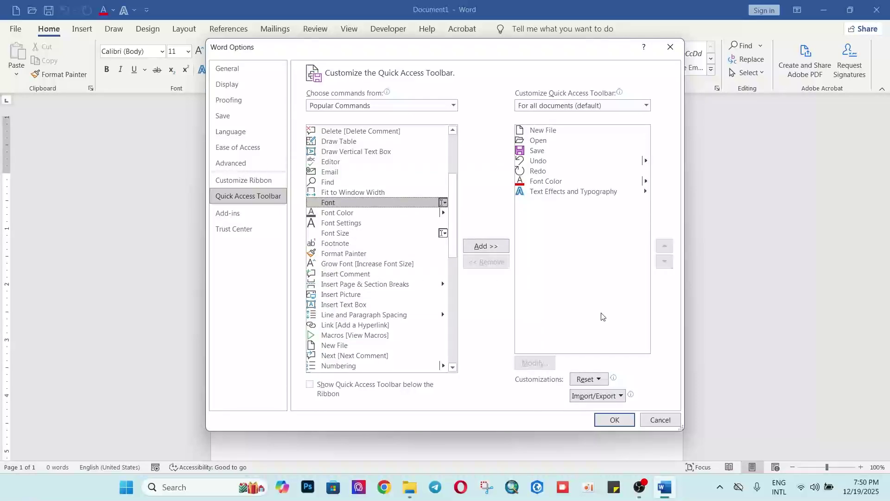
pyautogui.click(615, 420)
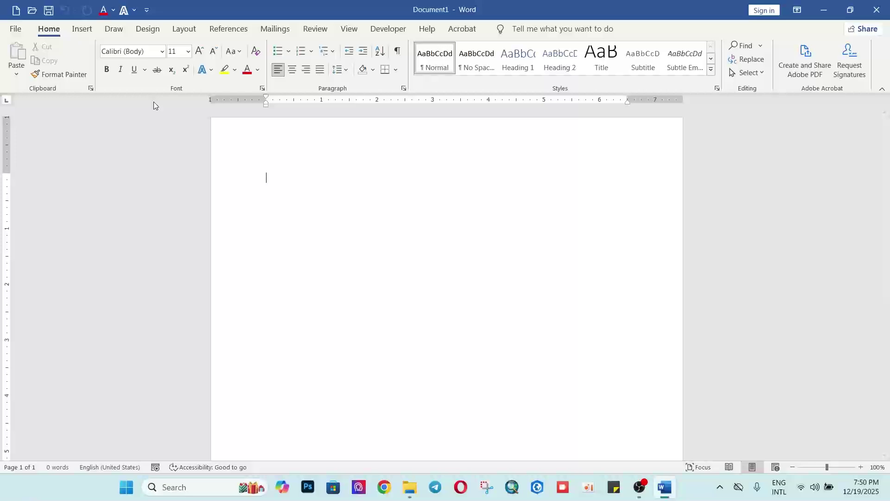